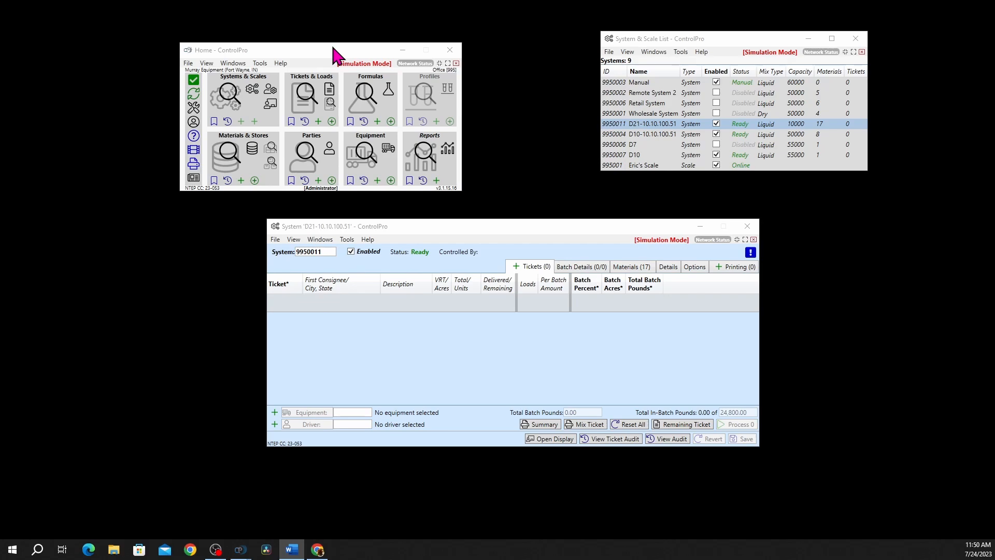
Search the tickets and open the HYDRA ticket described as Str load.
left_click(306, 87)
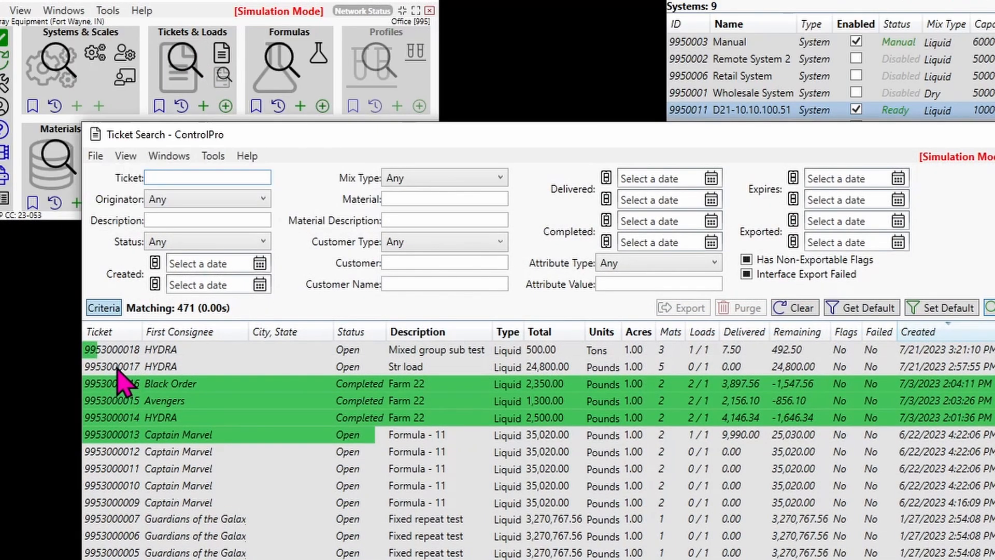
left_click(117, 369)
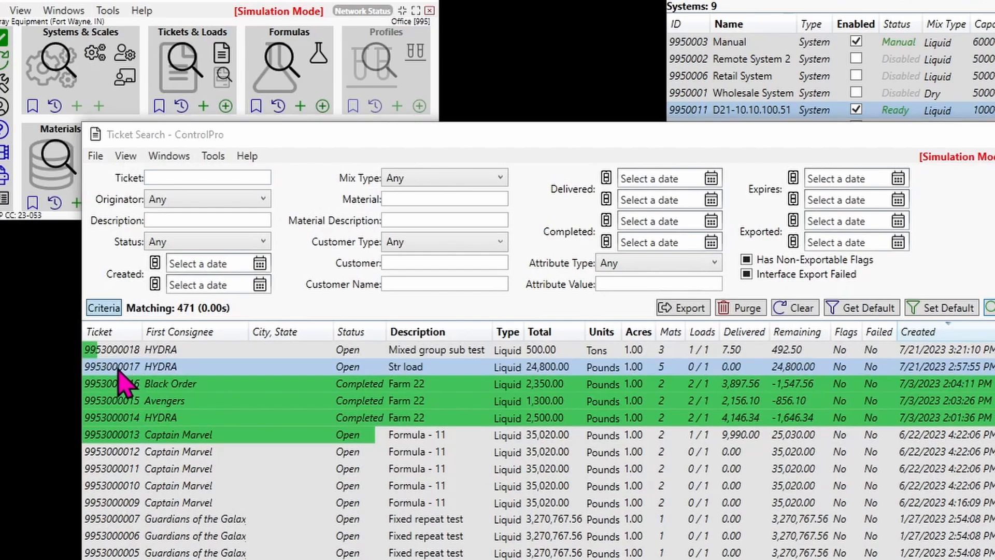
double_click(151, 366)
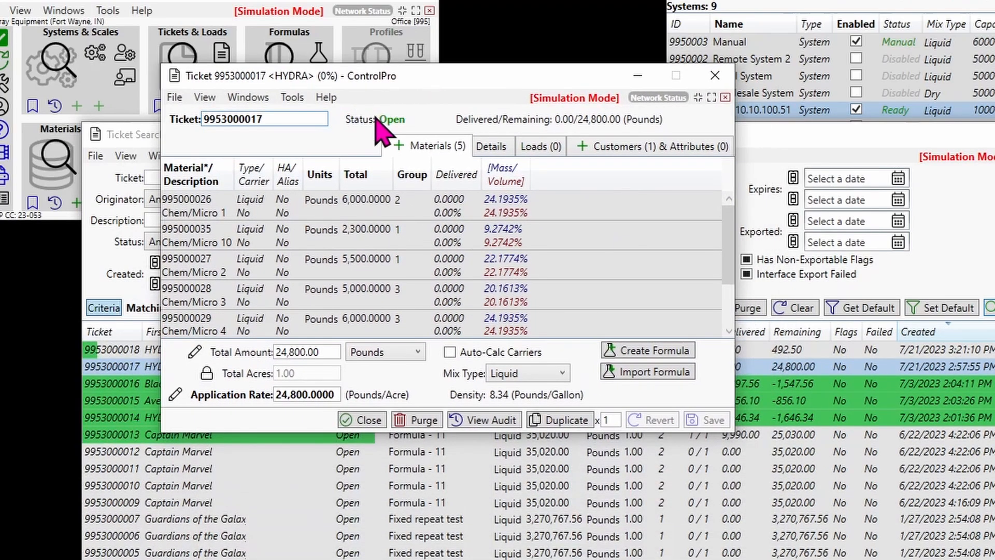
Examine the Str load ticket's materials with their totals and mix group assignments, plus its details and loads.
left_click(411, 208)
left_click(412, 233)
key("Down")
key("Down")
key("Down")
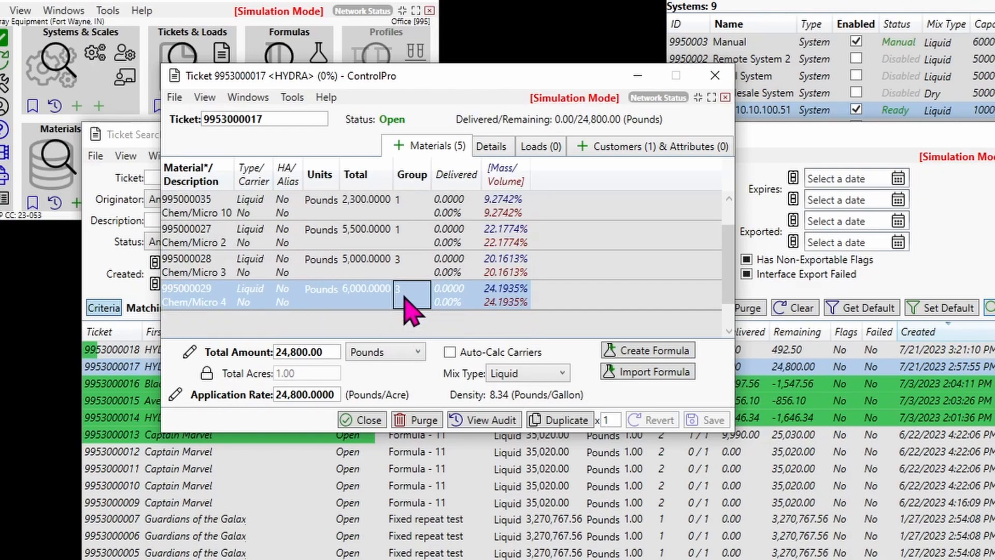
scroll(374, 254, "up", 1)
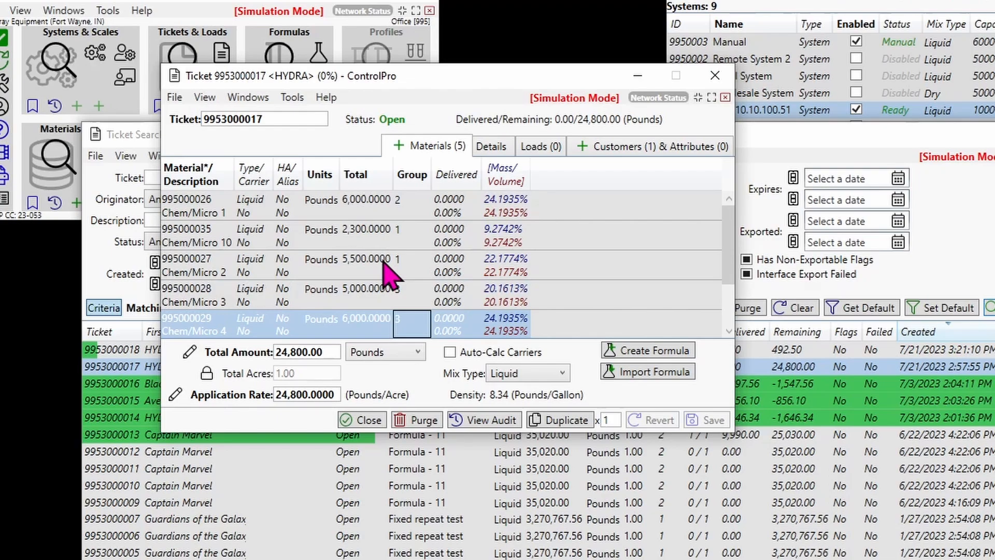
left_click(353, 241)
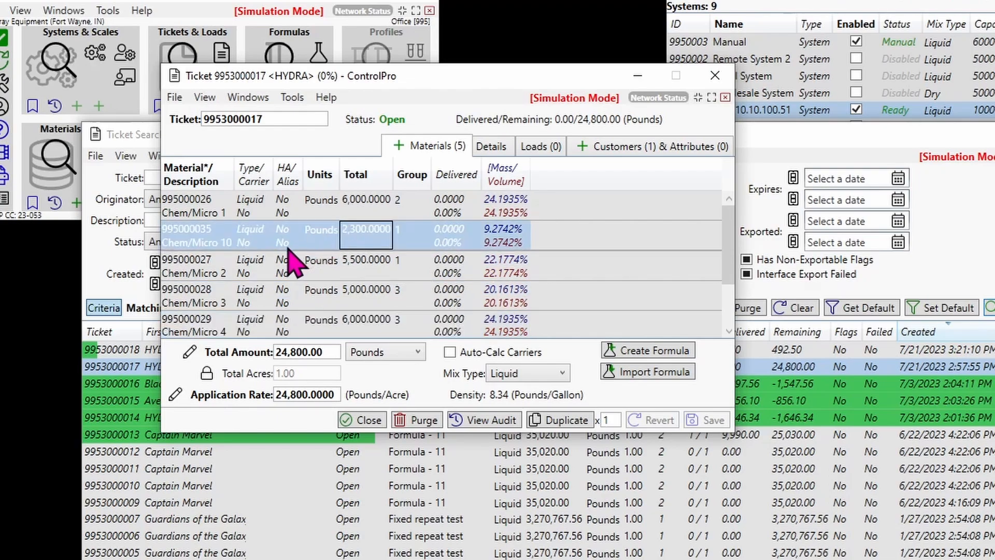
left_click(258, 264)
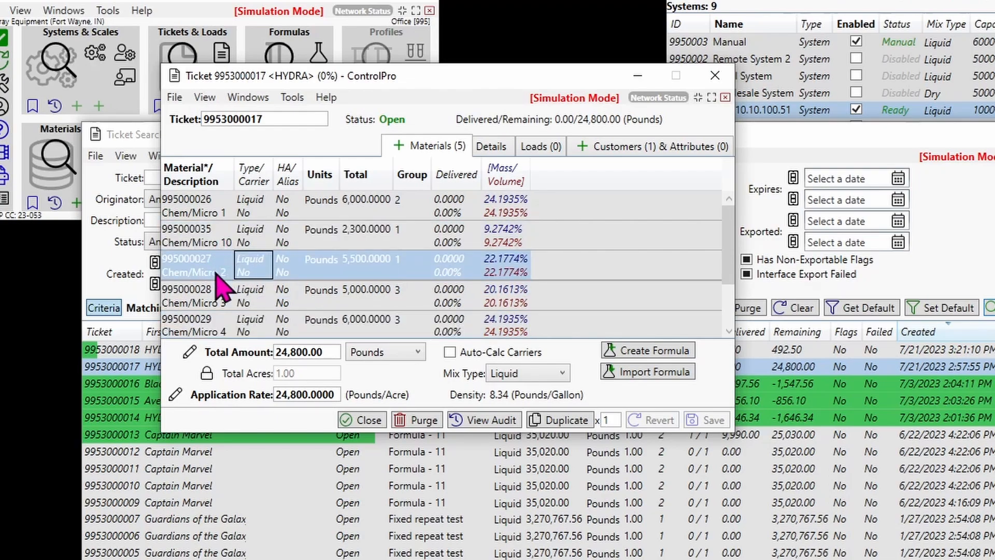
left_click(498, 150)
left_click(531, 151)
left_click(438, 146)
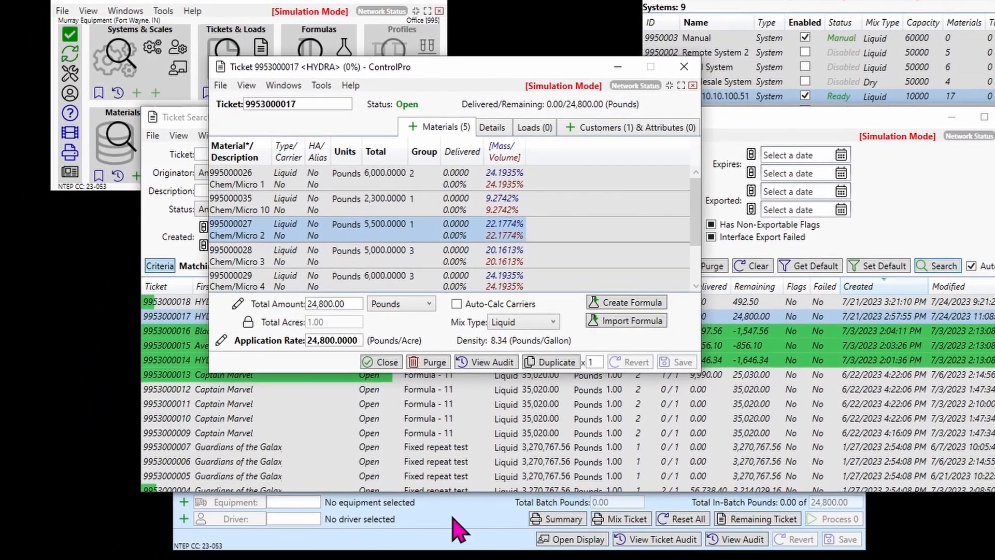
Add the Str load ticket to system D21-10.10.100.51 and inspect the group 1 materials in its batch details.
left_click(449, 539)
left_click_drag(573, 186, 634, 353)
left_click(646, 315)
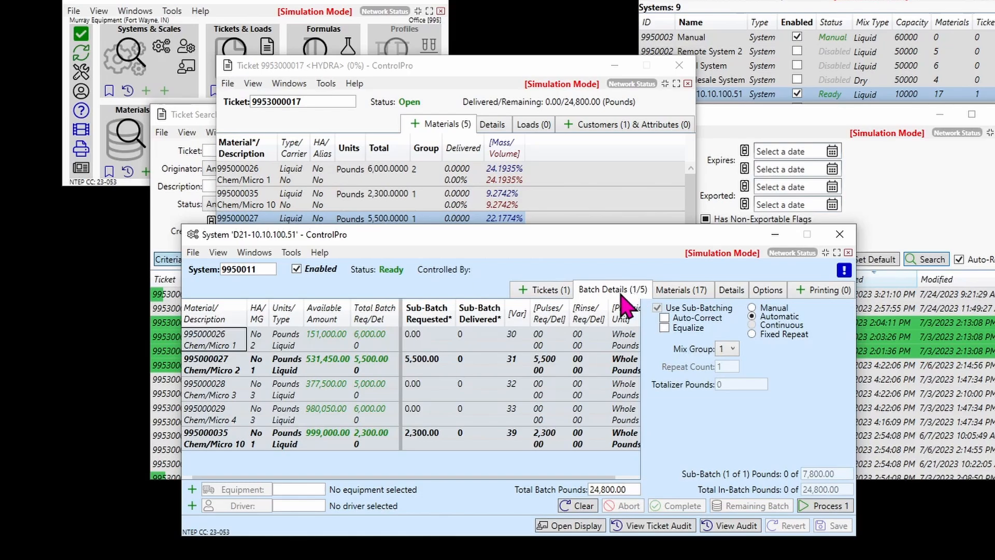
left_click(255, 360)
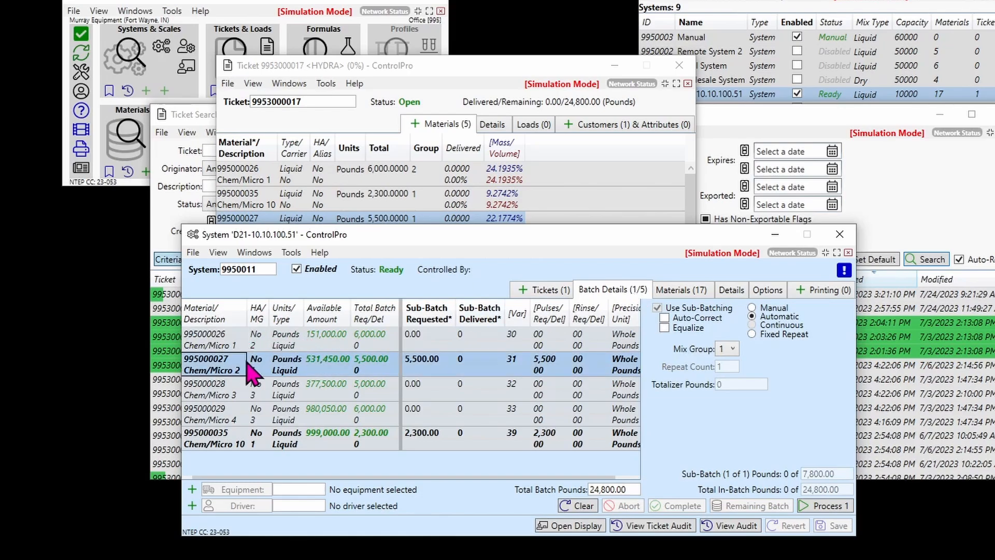
left_click(222, 439)
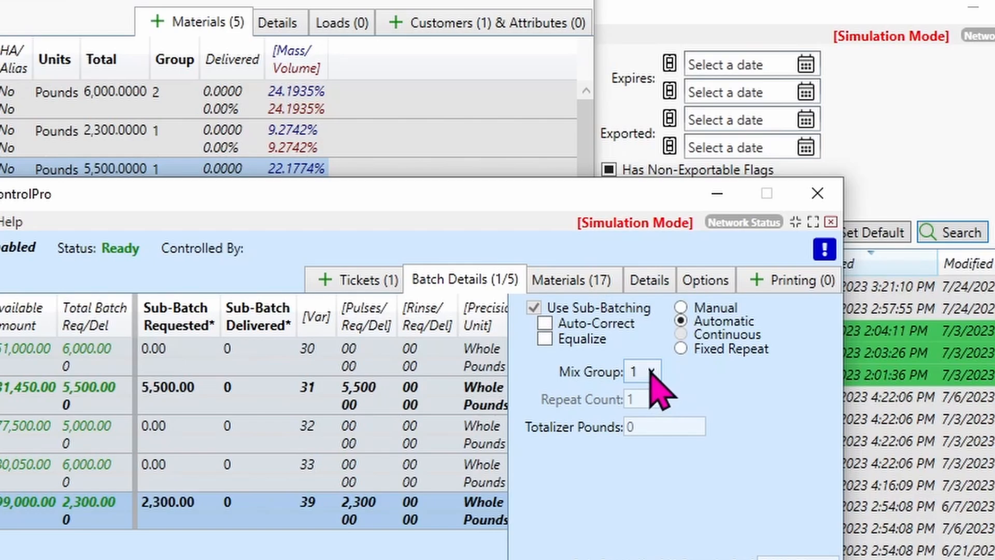
Switch the batch's mix group to 2 and then to 3.
left_click(652, 372)
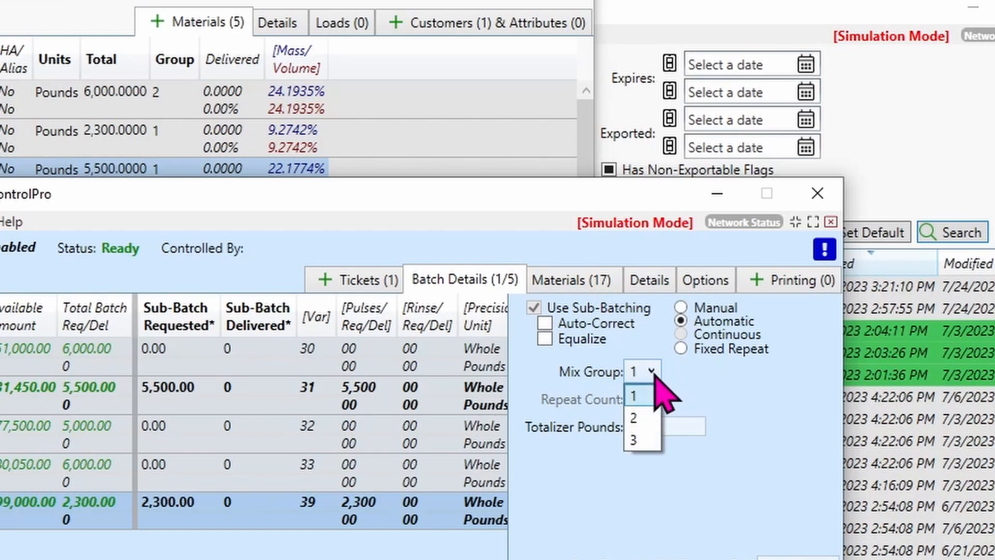
left_click(633, 417)
left_click(652, 372)
left_click(634, 440)
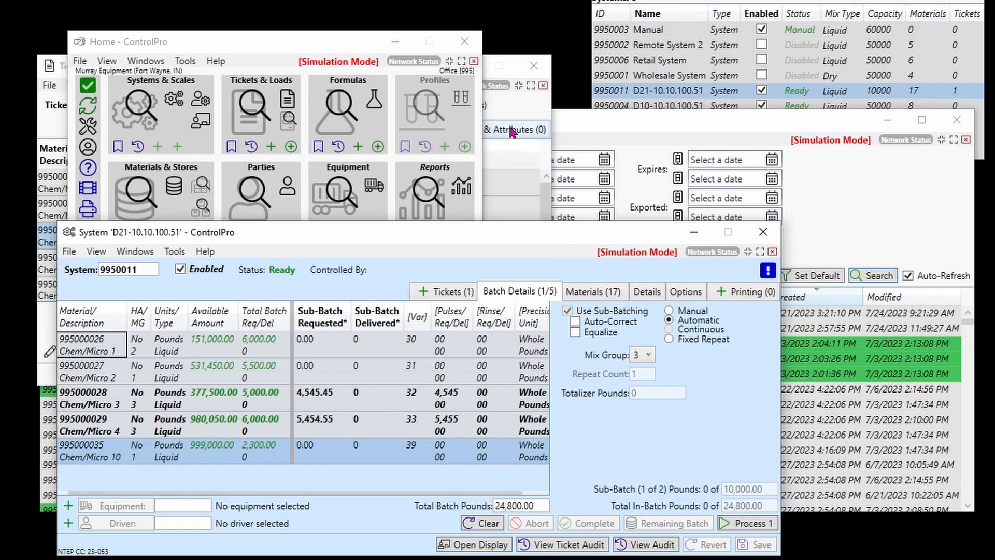
Create a new ticket from the imported Formula - 10 with a total amount of 1,000 pounds.
left_click(248, 42)
left_click(272, 147)
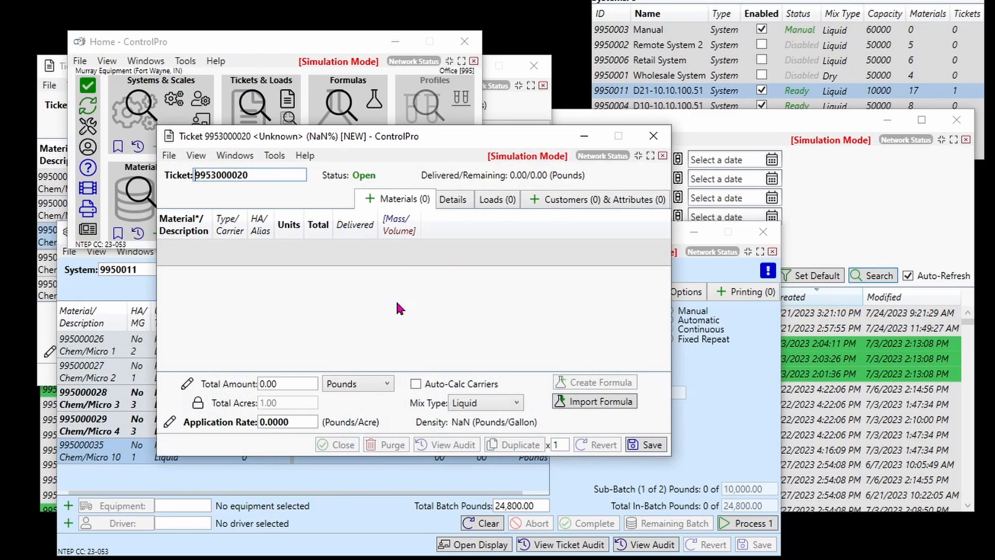
left_click(614, 402)
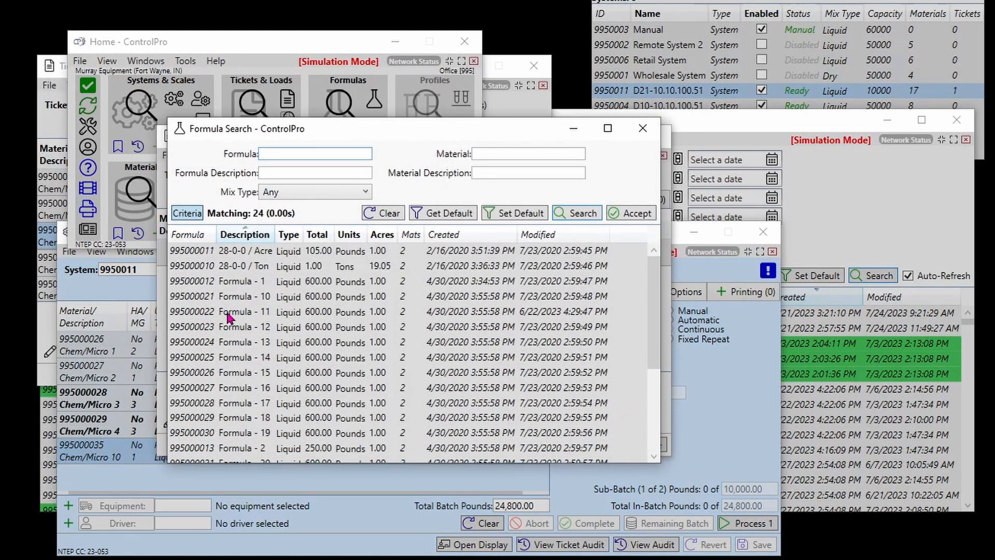
double_click(211, 303)
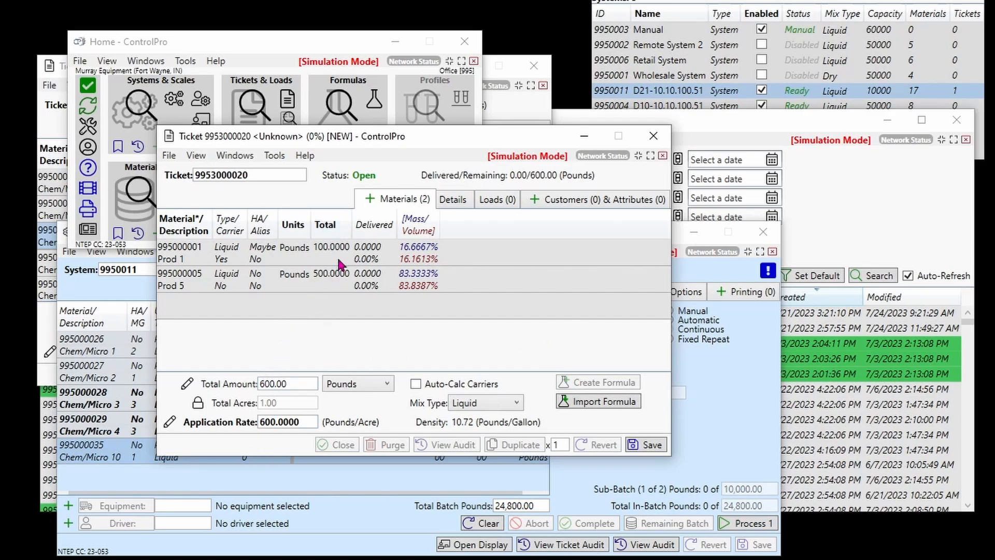
left_click_drag(292, 378, 249, 380)
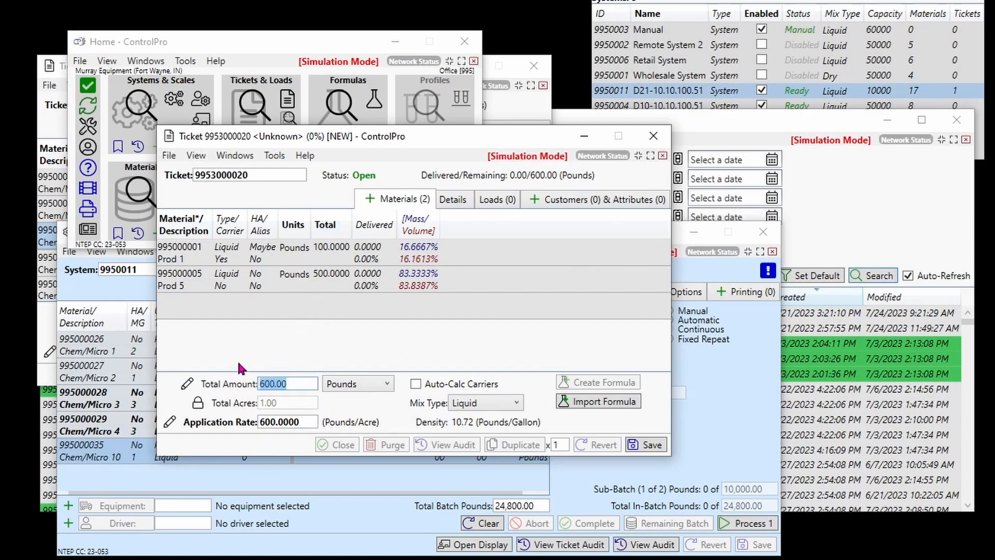
type("1000")
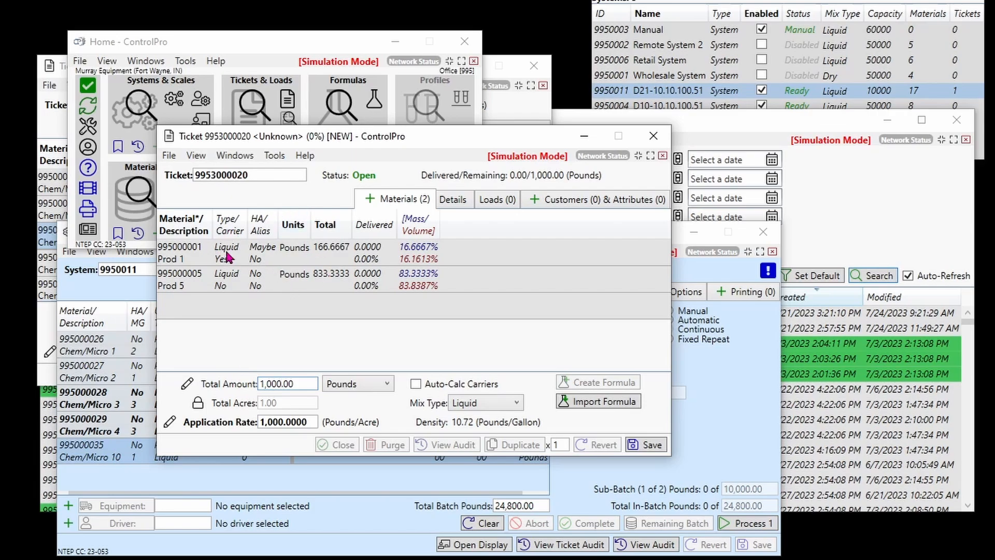
Set the new ticket's mix groups to 2 and assign the Prod 5 material to group 2.
left_click(453, 202)
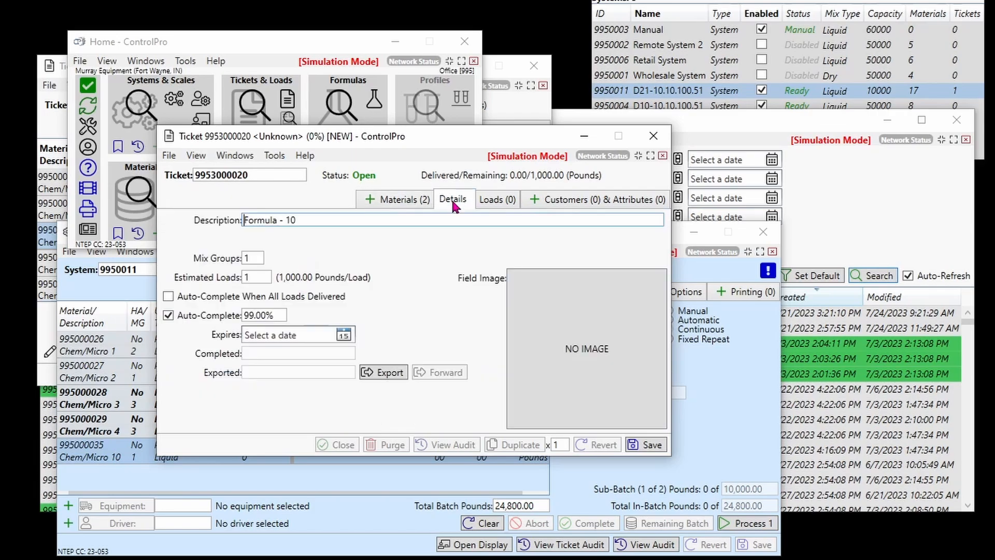
key("Tab")
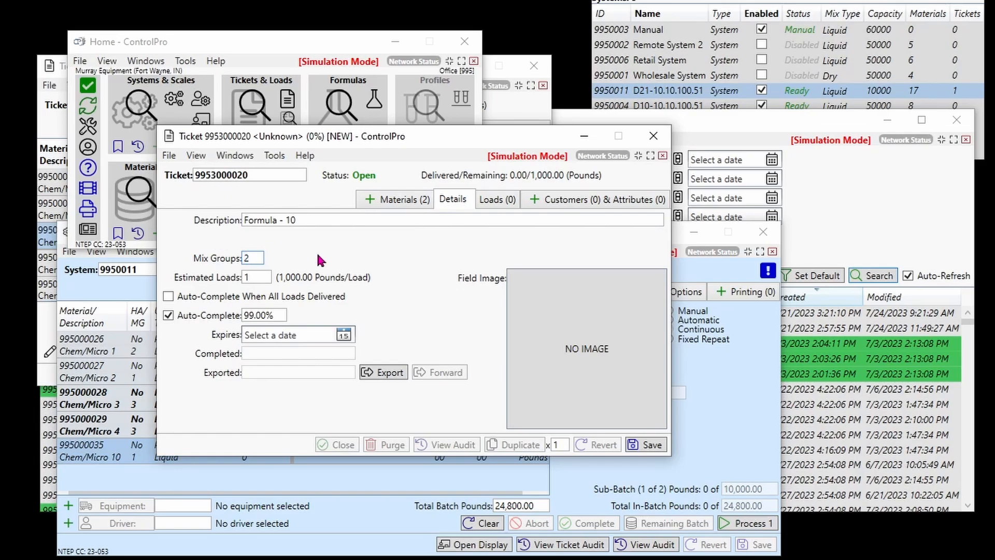
left_click(398, 201)
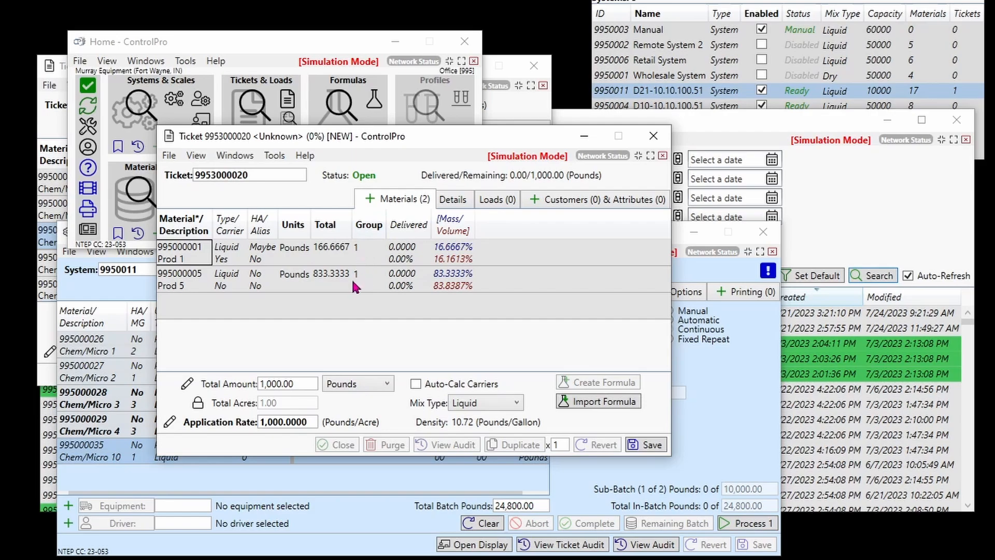
left_click(353, 283)
left_click(371, 279)
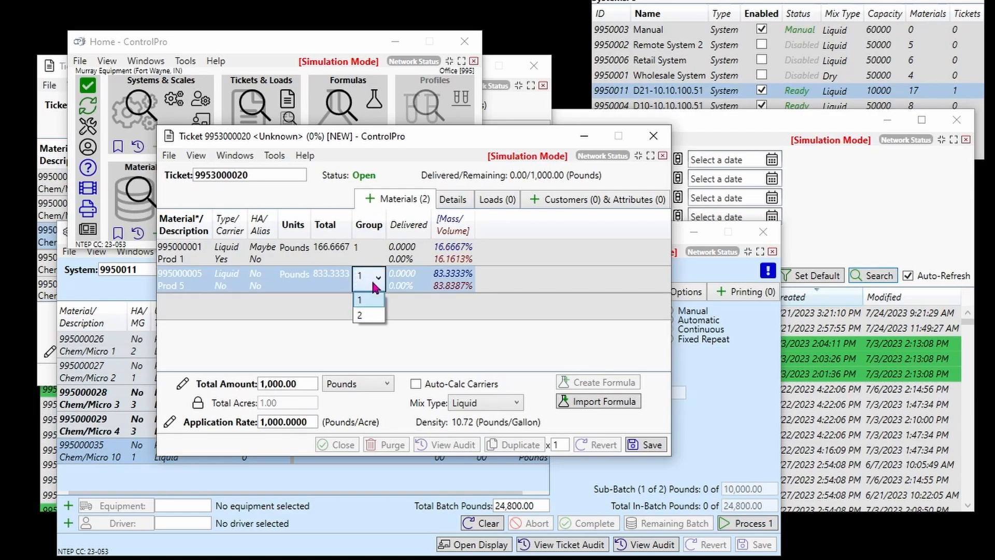
left_click(371, 315)
Add Black Order as the new ticket's customer, then save and close the ticket.
left_click(535, 203)
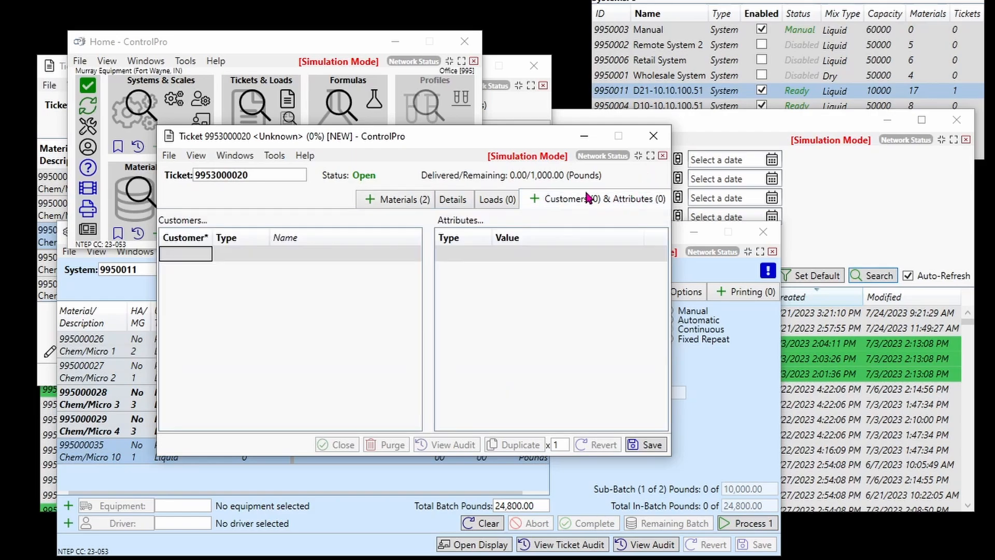
left_click(534, 199)
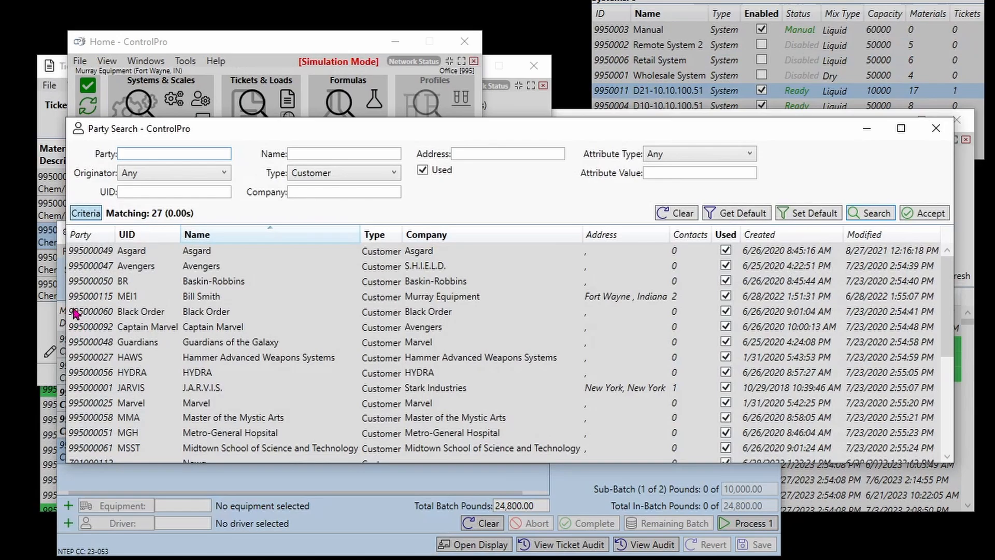
double_click(74, 312)
left_click(648, 445)
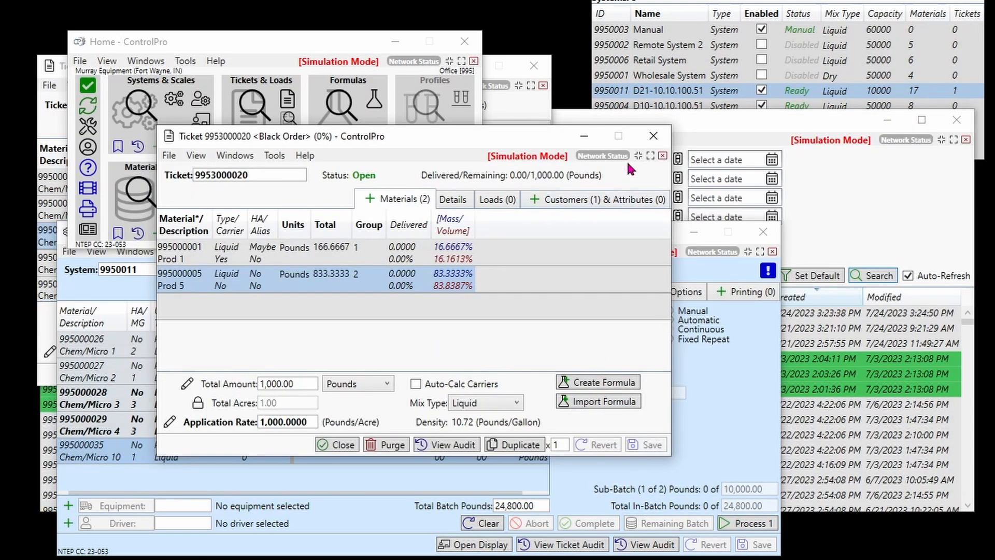
left_click(653, 136)
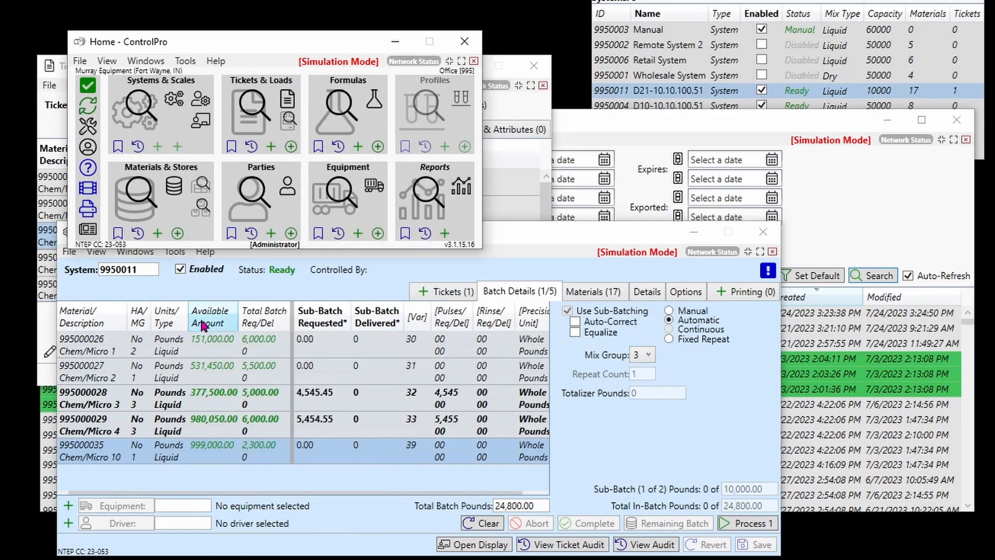
Set the mix group to 1 in system D21-10.10.100.51's batch details.
left_click(446, 291)
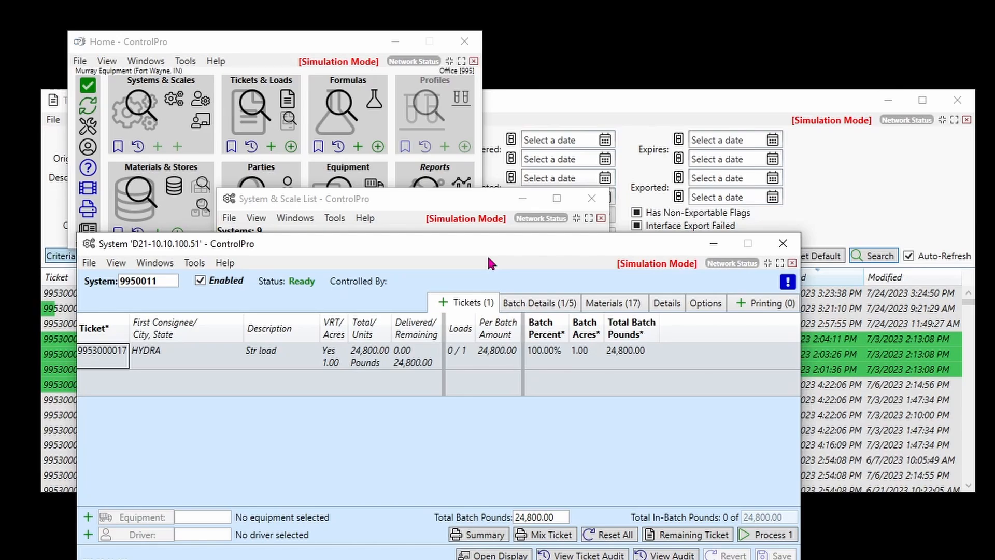
left_click(539, 303)
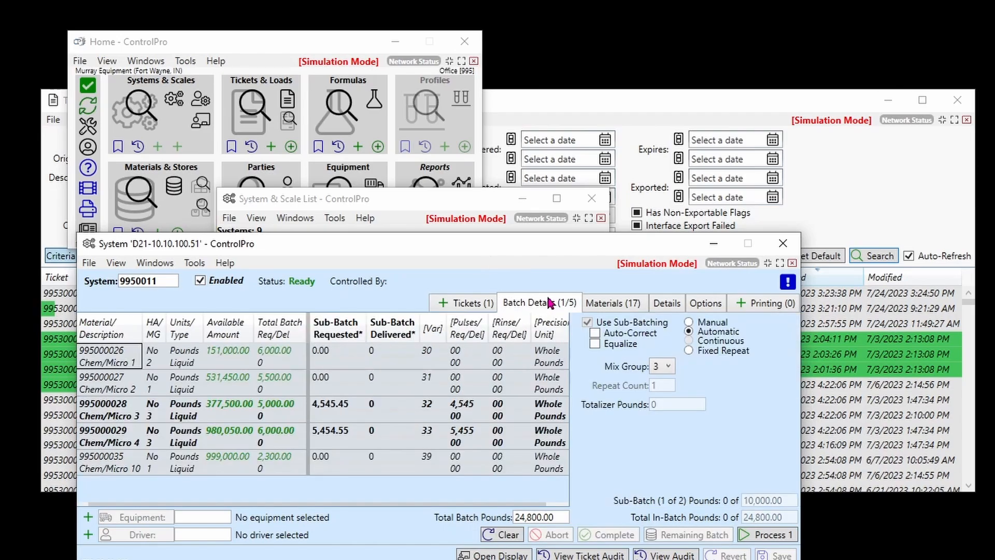
left_click(668, 366)
left_click(663, 378)
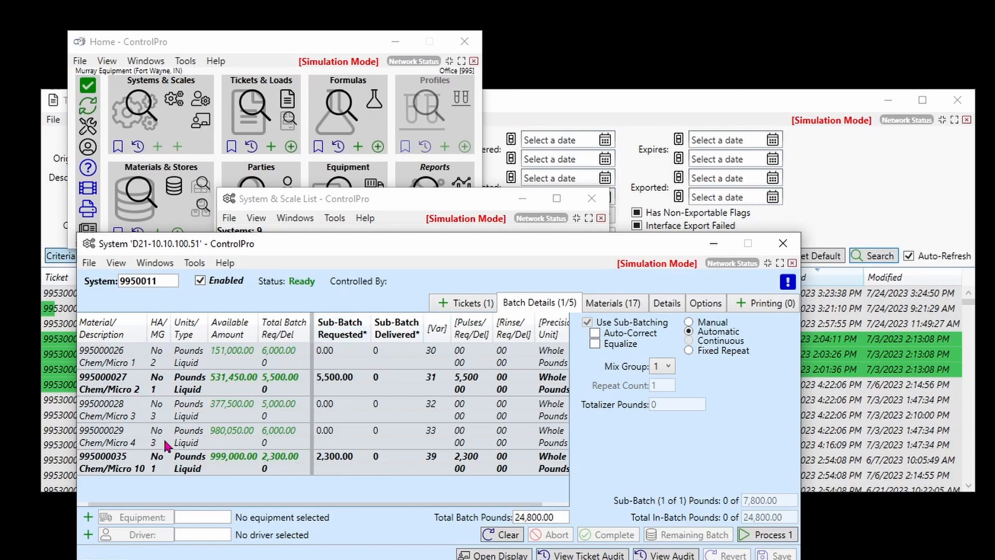
Try manual sub-batching, return it to automatic, and process mix group 1.
left_click(689, 323)
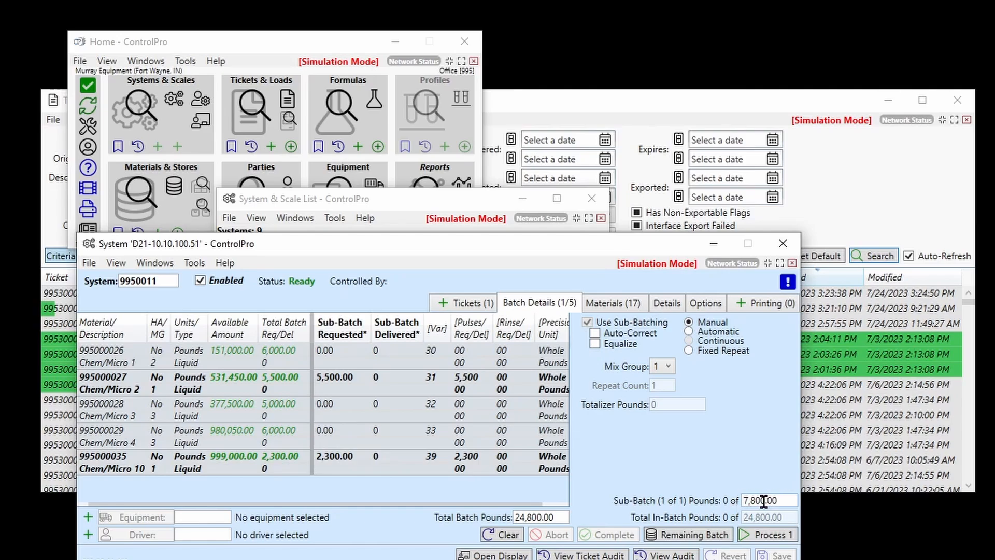
left_click(689, 331)
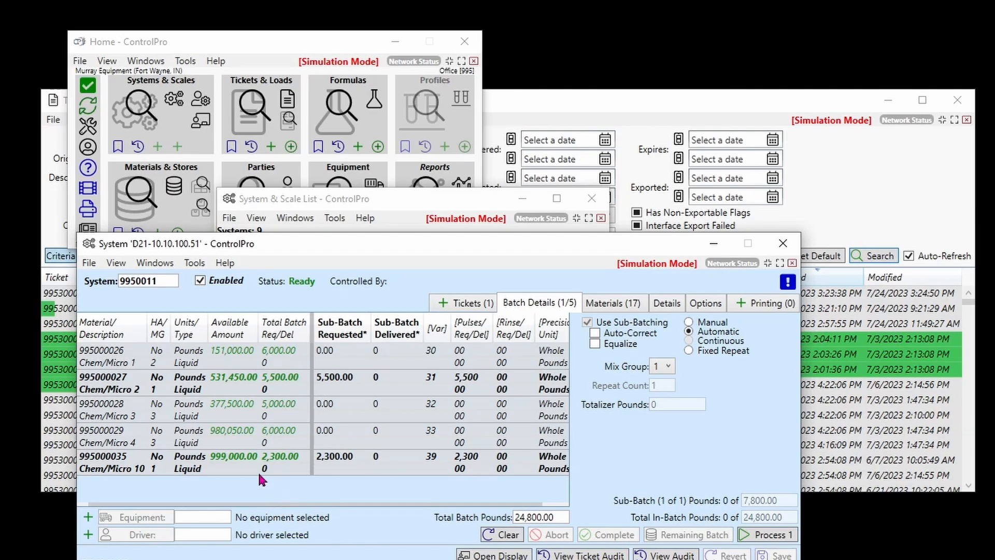
left_click(775, 535)
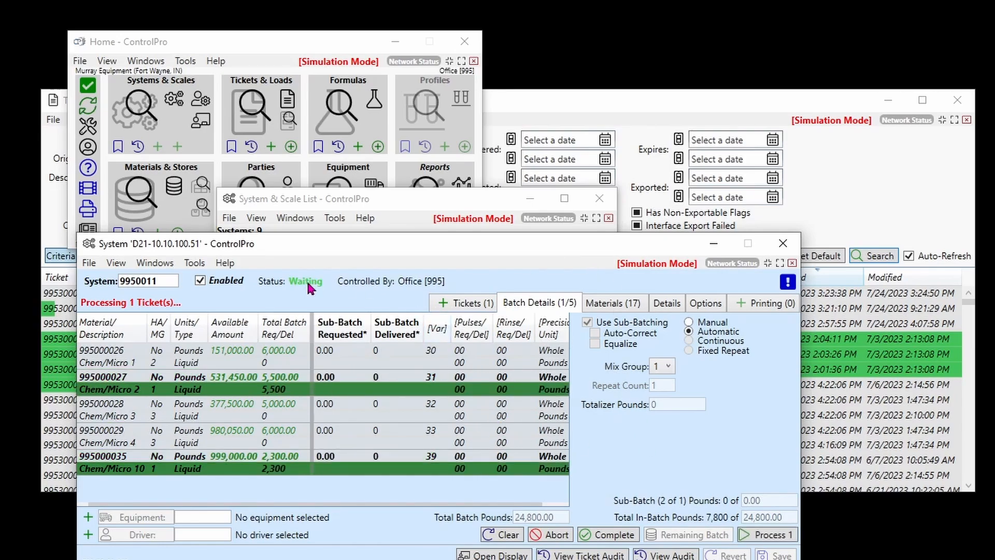
Set the batch's mix group to 2, process it, and display the system's tickets.
left_click(669, 366)
left_click(661, 398)
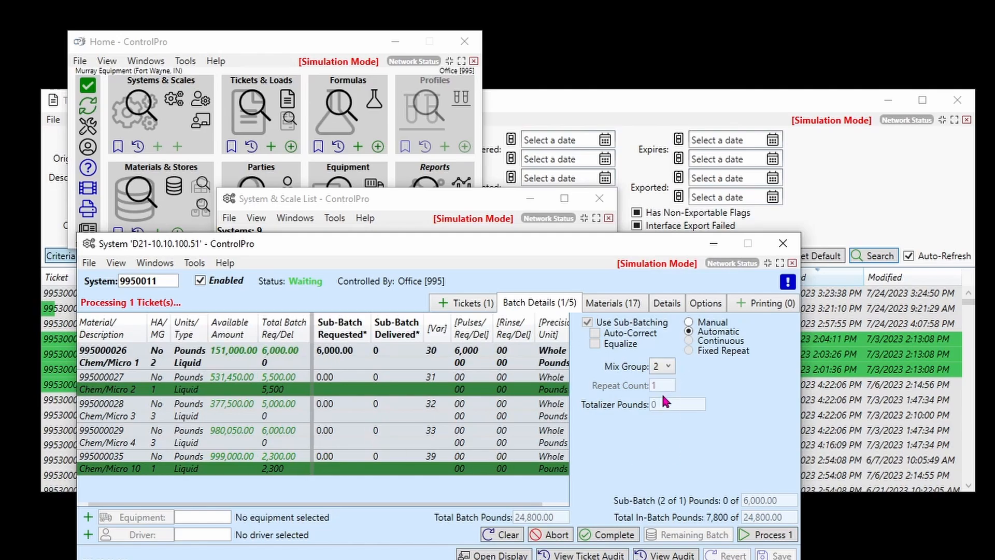
left_click(766, 534)
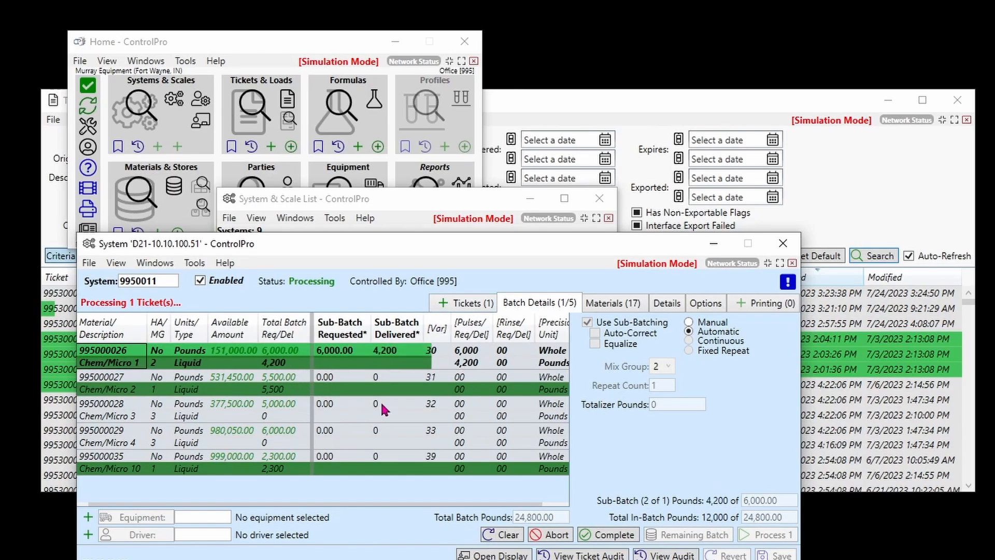
left_click(480, 303)
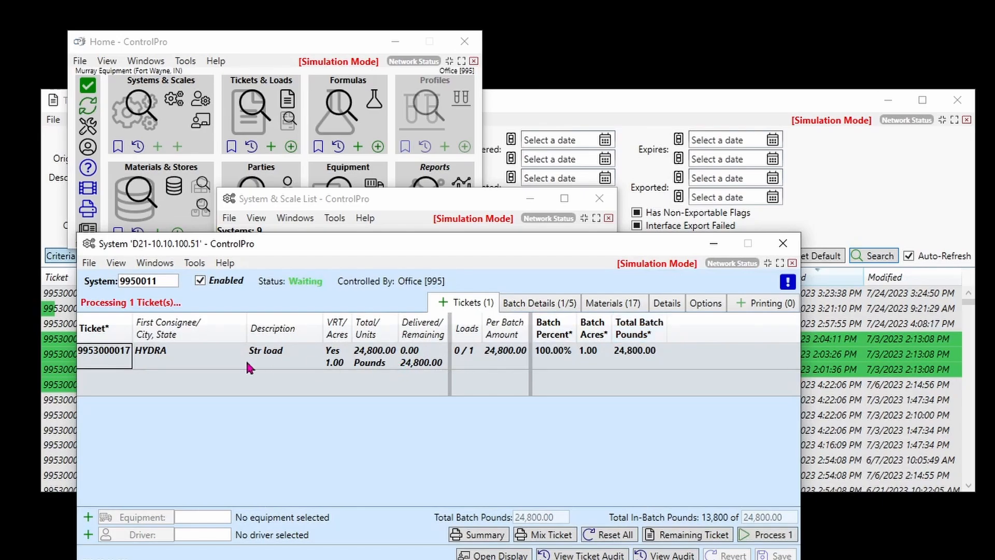
Set the HYDRA ticket's batch to mix group 3, process it, and mark the batch complete.
left_click(244, 359)
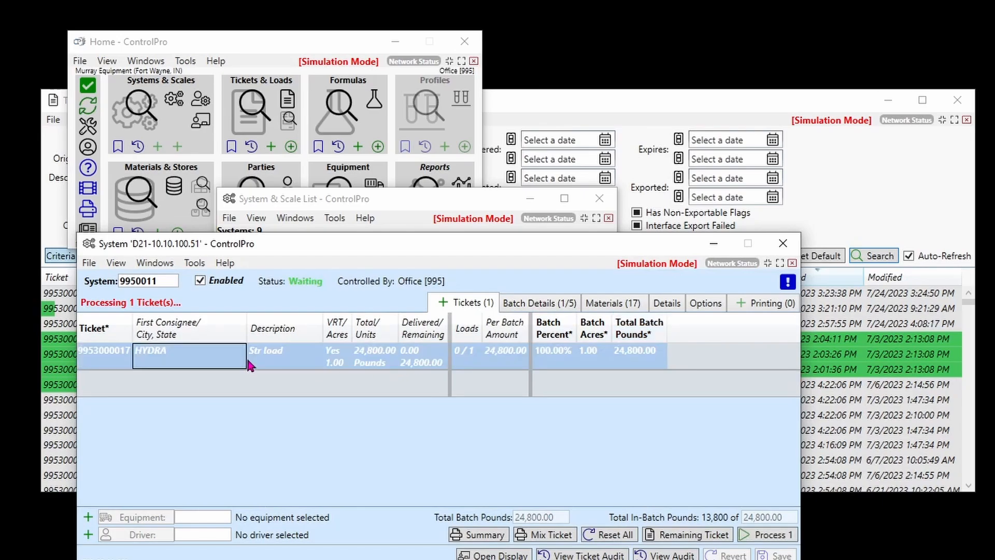
left_click(562, 304)
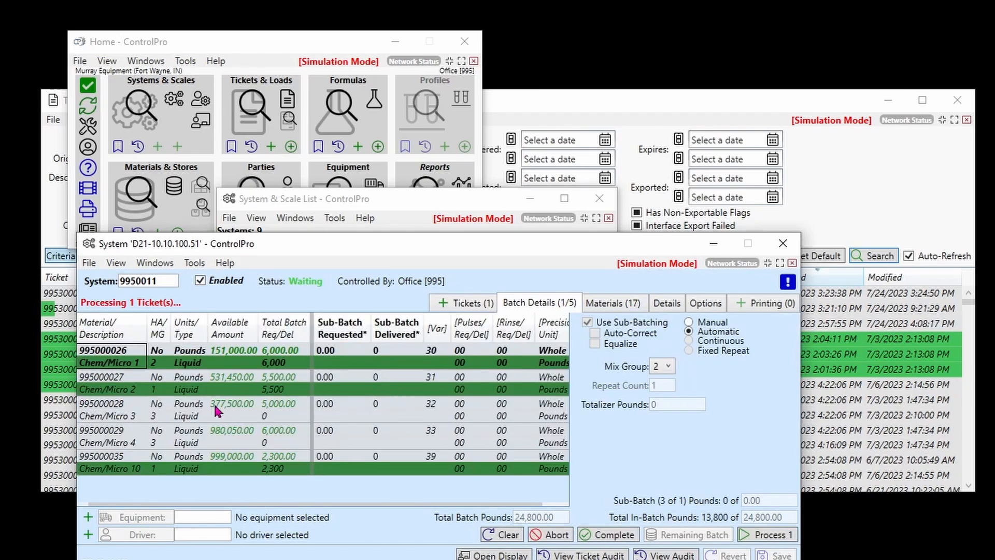
left_click(669, 366)
left_click(663, 412)
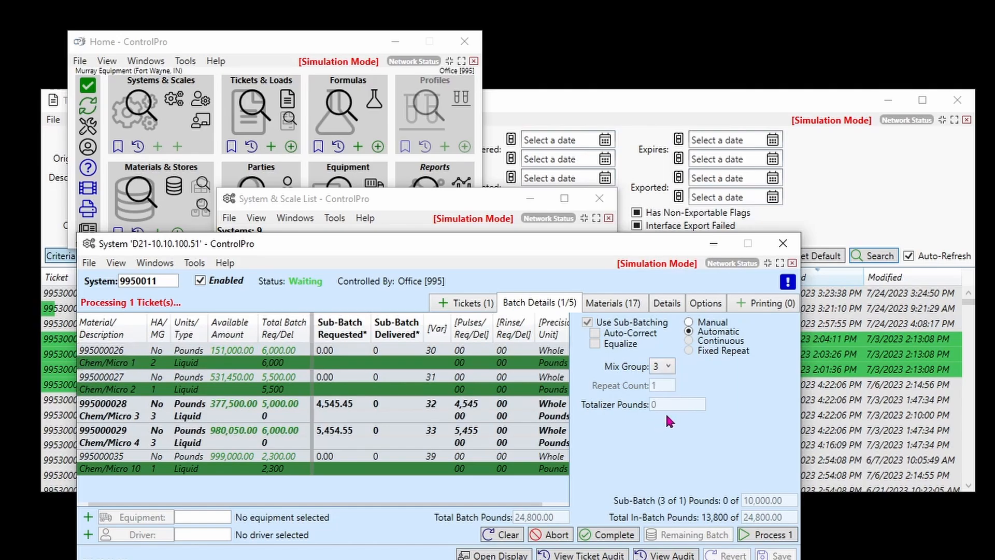
left_click(782, 537)
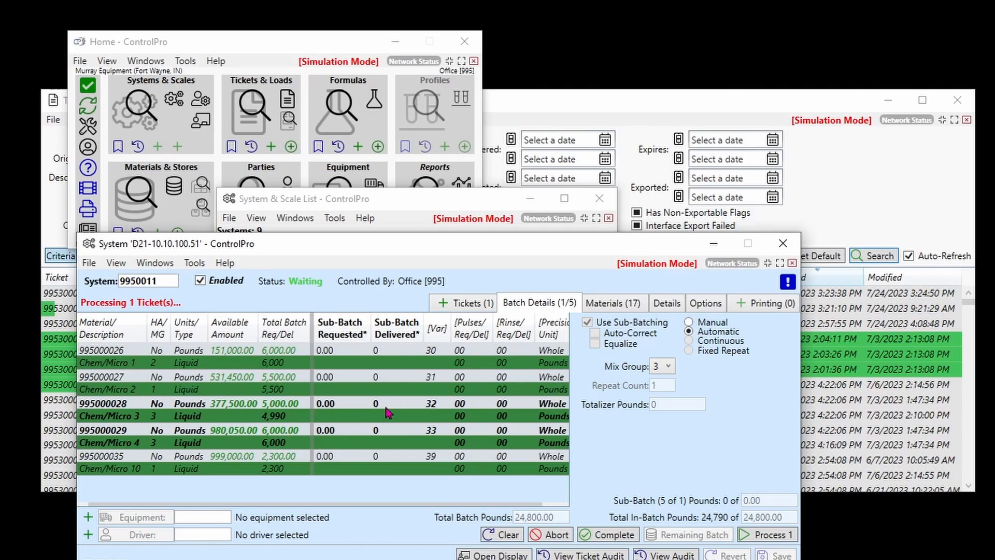
left_click(606, 535)
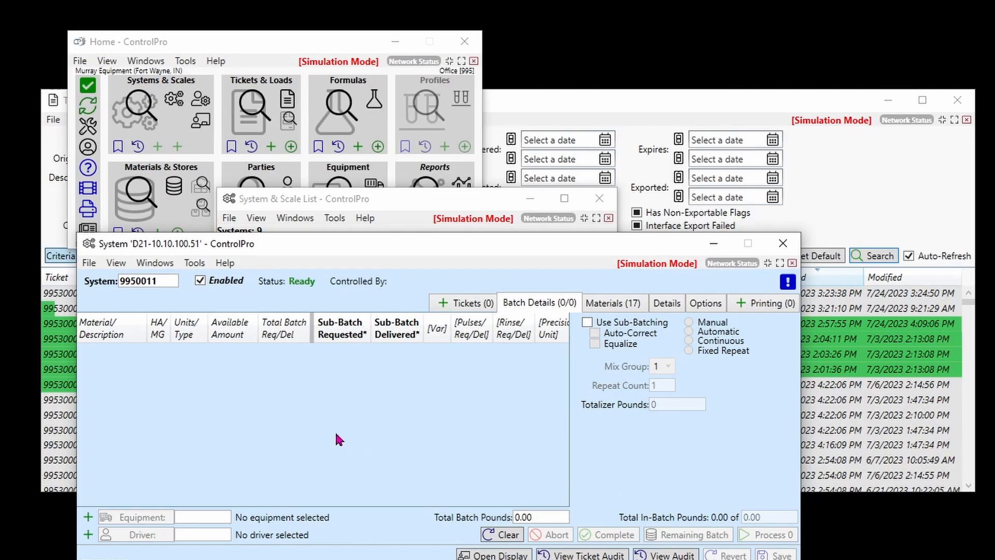
Add the Black Order ticket for Formula - 10 to the system and display its batch details.
left_click(464, 309)
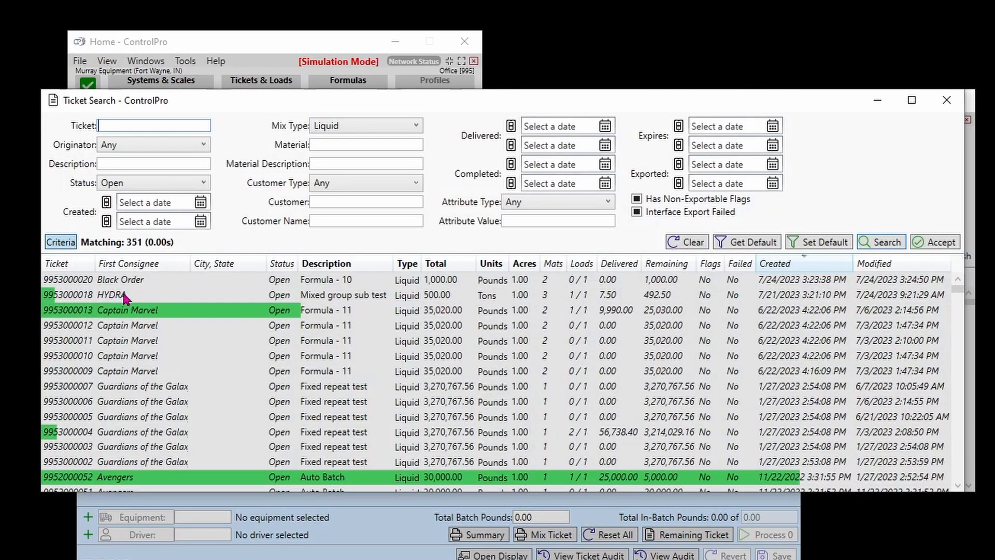
double_click(75, 283)
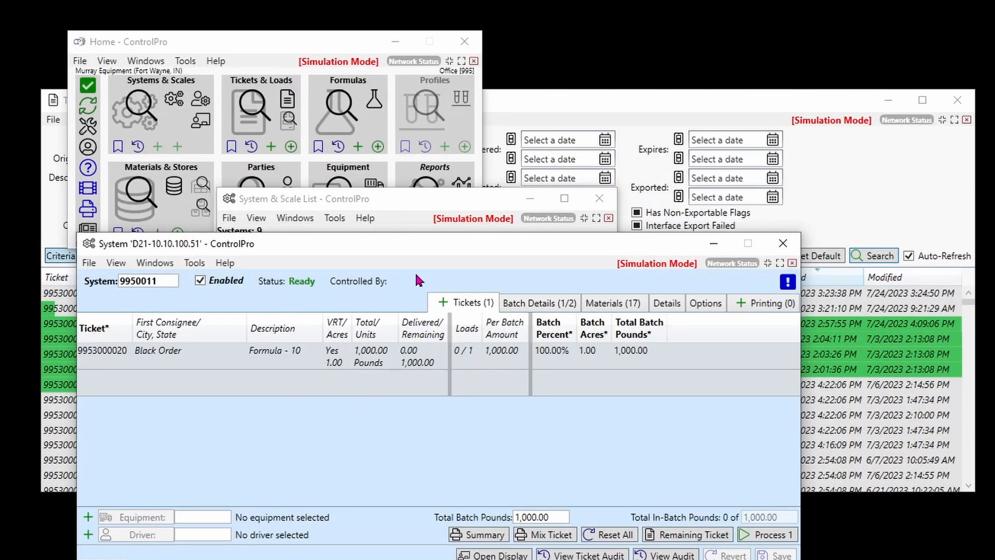
left_click(566, 308)
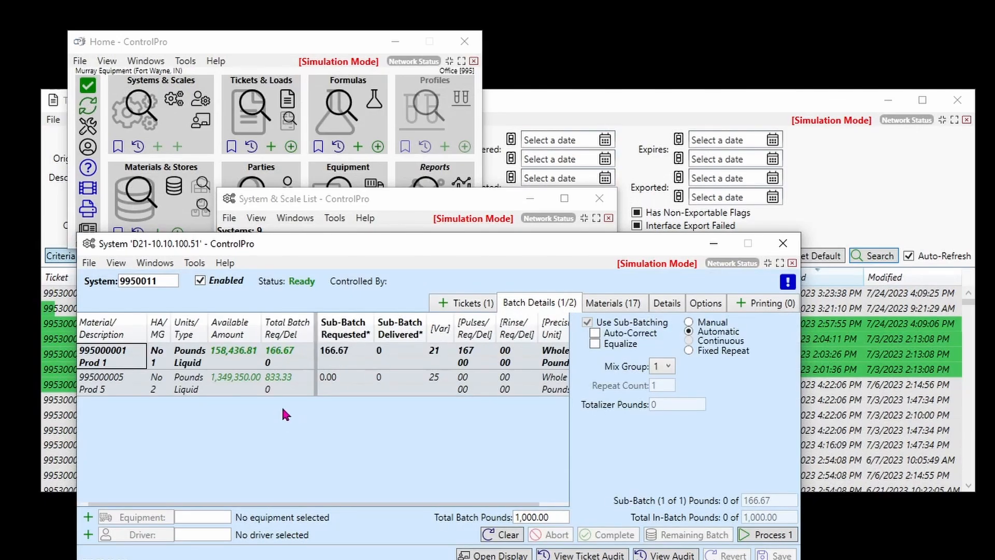